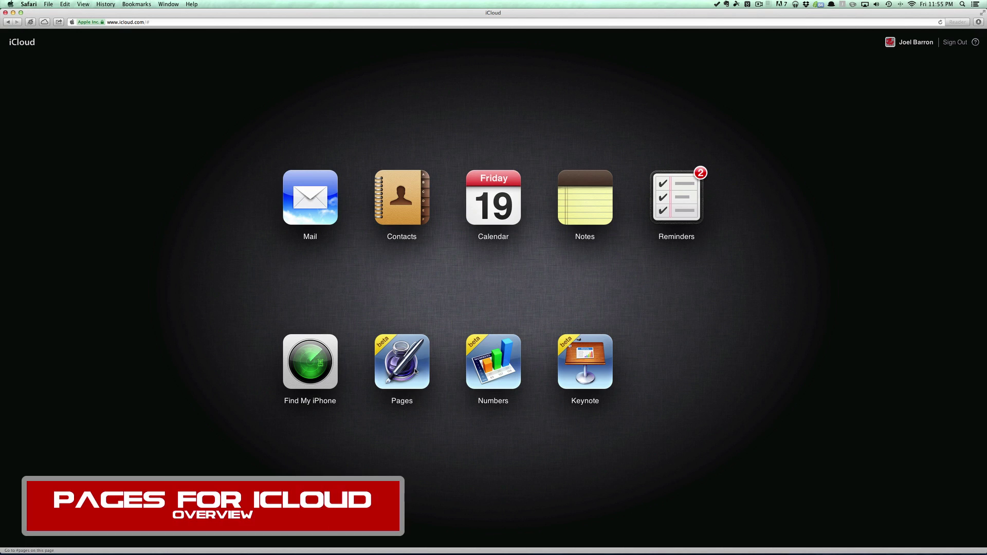
Step: Launch Pages from the iCloud home page to reach its document manager
click(414, 369)
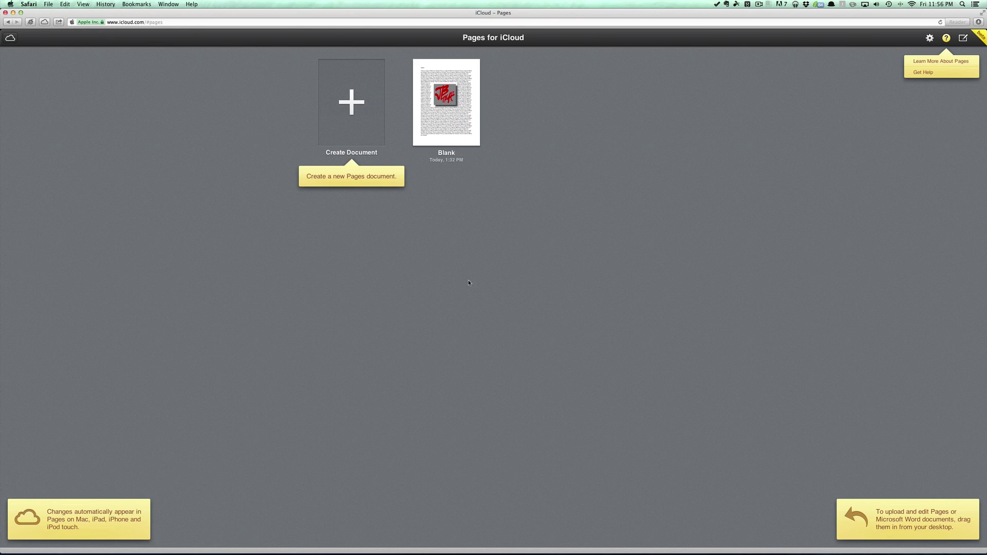
Step: Select the existing Blank document in the Pages document manager
click(458, 131)
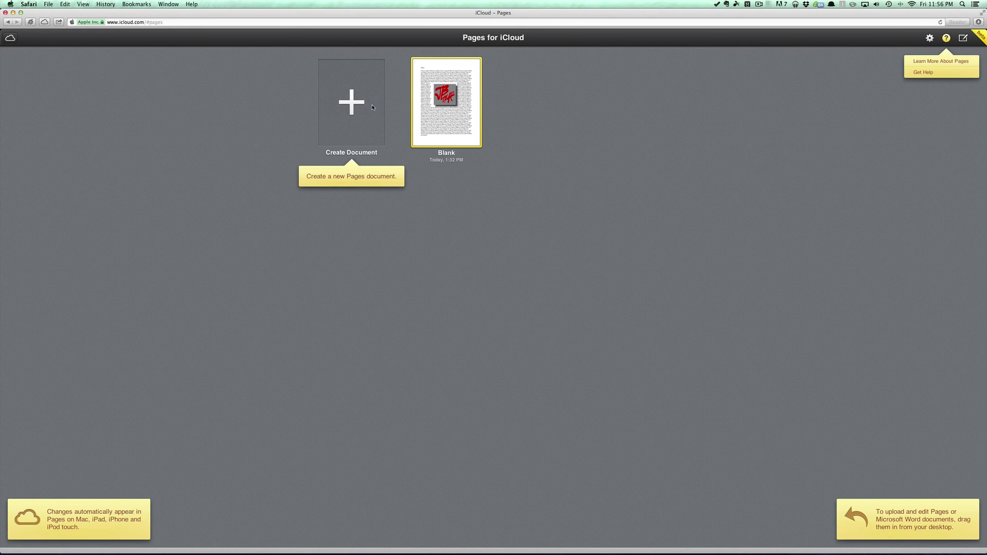
Step: Create a new document, Blank 2, from the Blank template
click(353, 121)
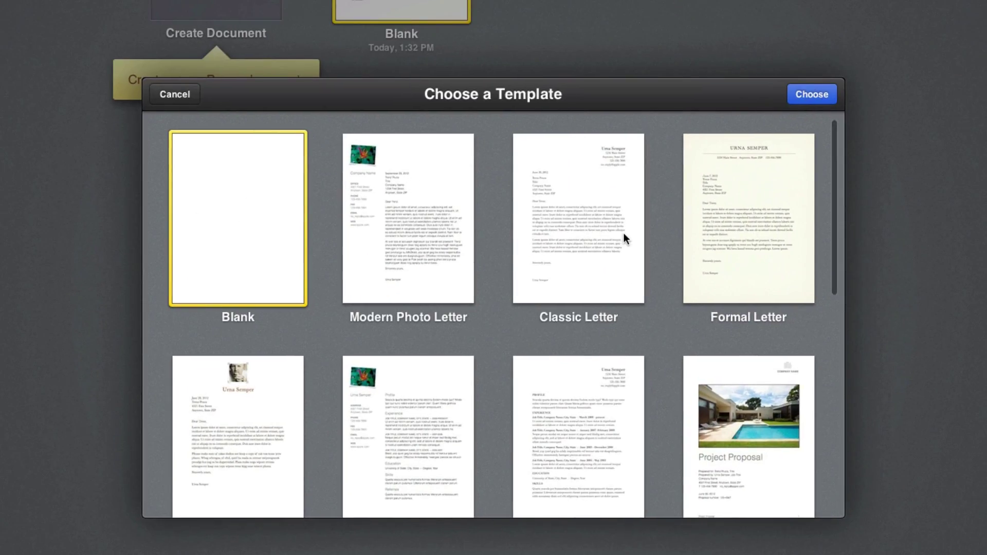
scroll(562, 229, down, 10)
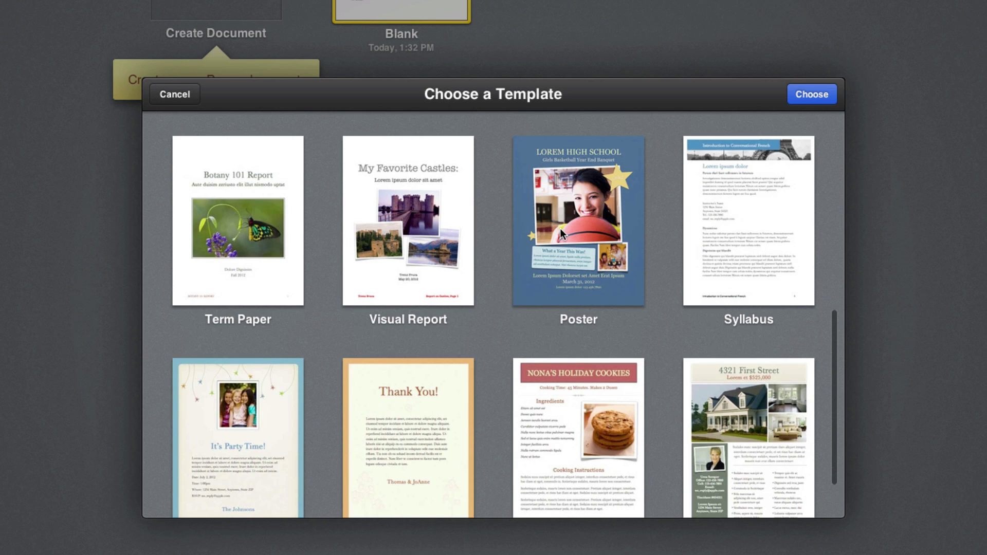
scroll(560, 229, up, 10)
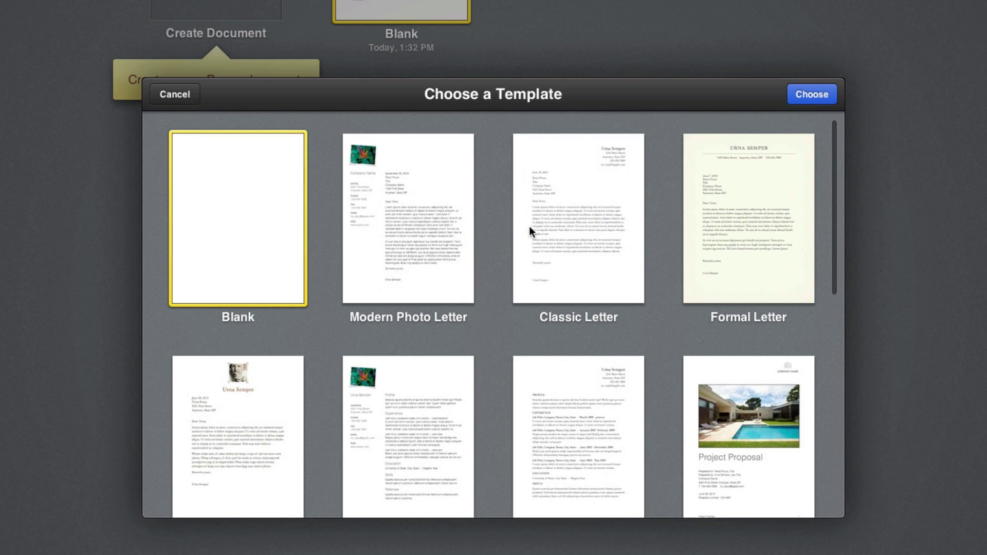
double_click(208, 232)
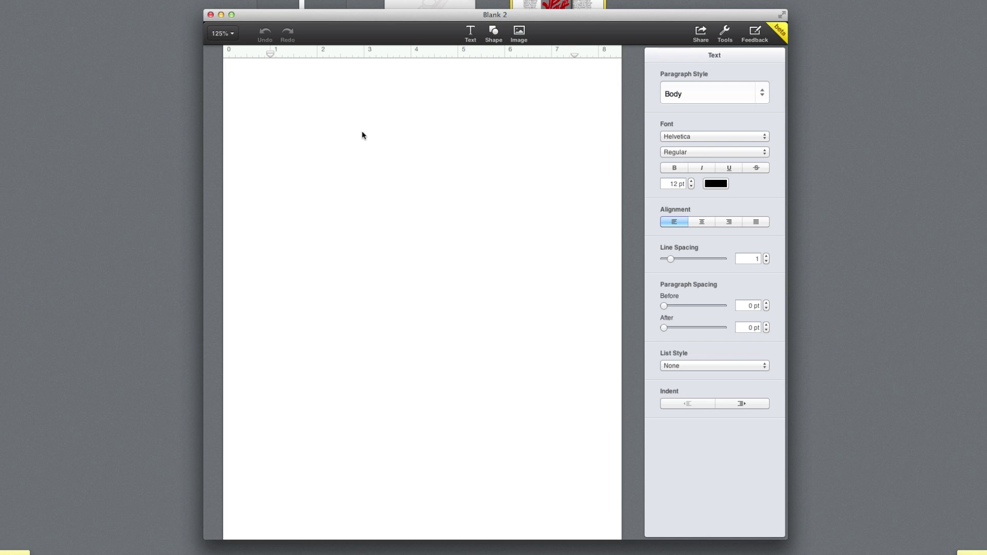
Step: Type 'Hello,', 'This is a test on iWork for iCloud.' and a signature line, then select them
text(Hello,)
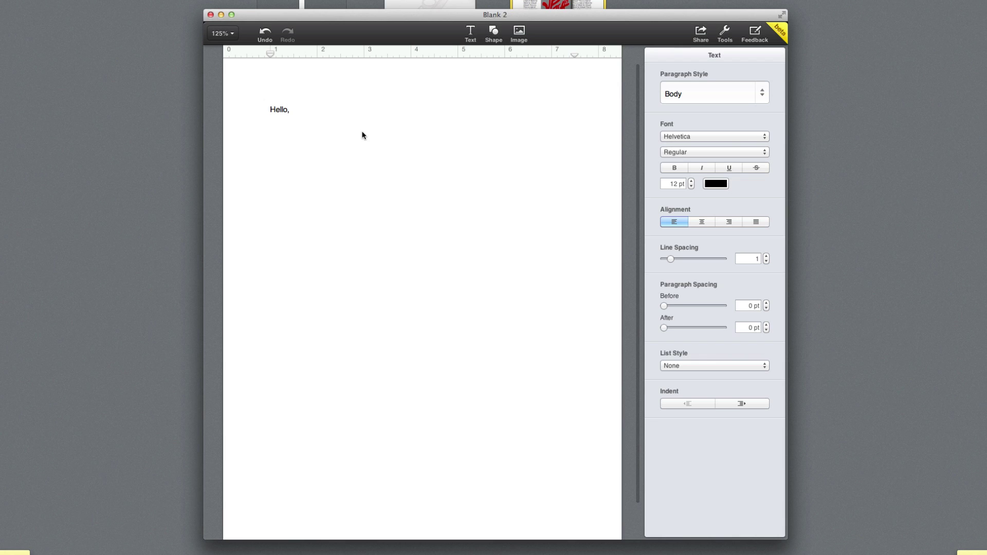
key(Return)
text(This is a test on iWork for )
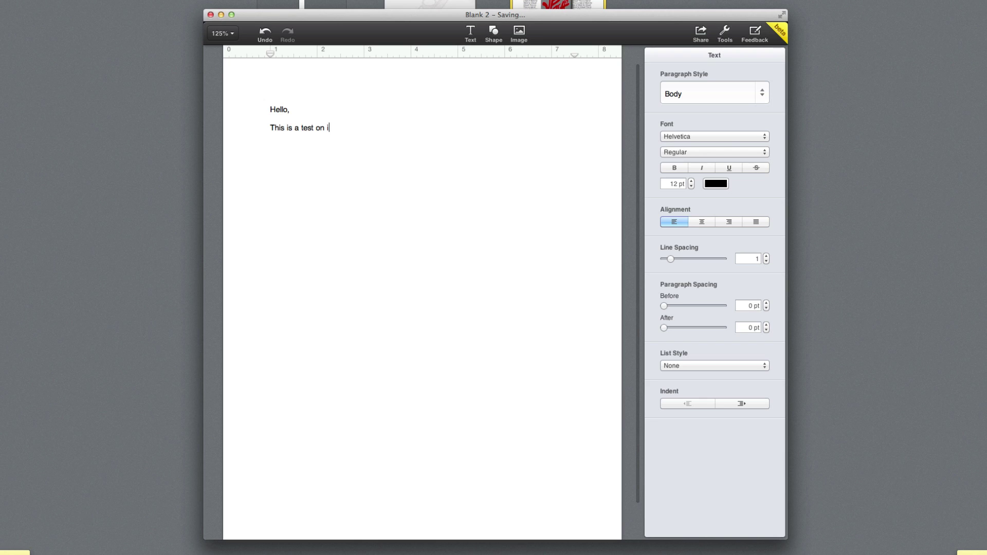
text(iCloud.)
key(Return)
text(- Joel)
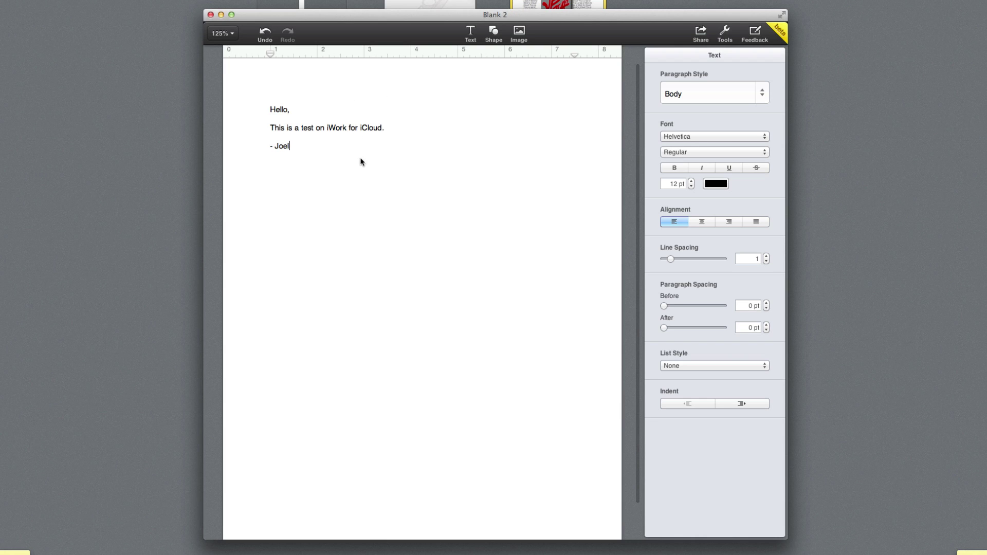
drag(361, 161, 234, 99)
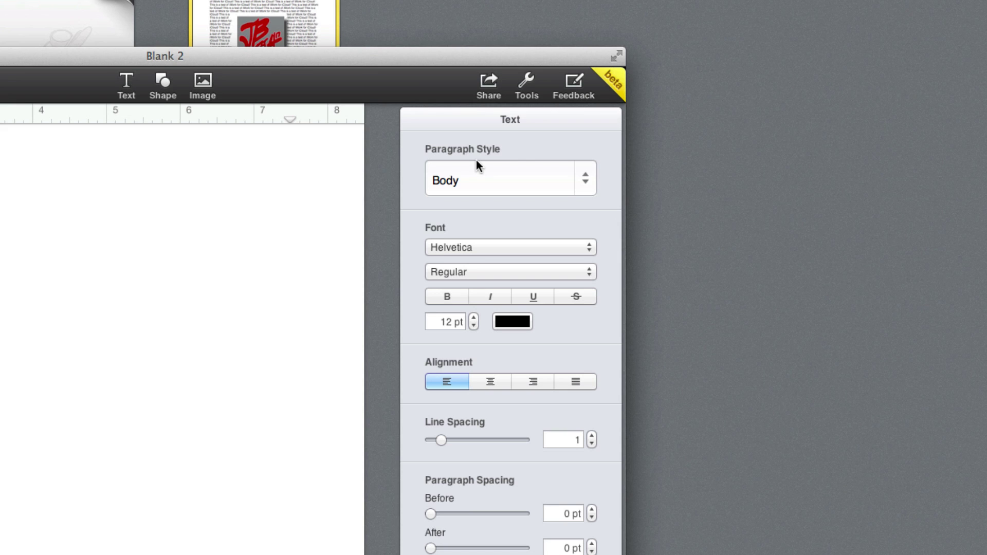
click(569, 186)
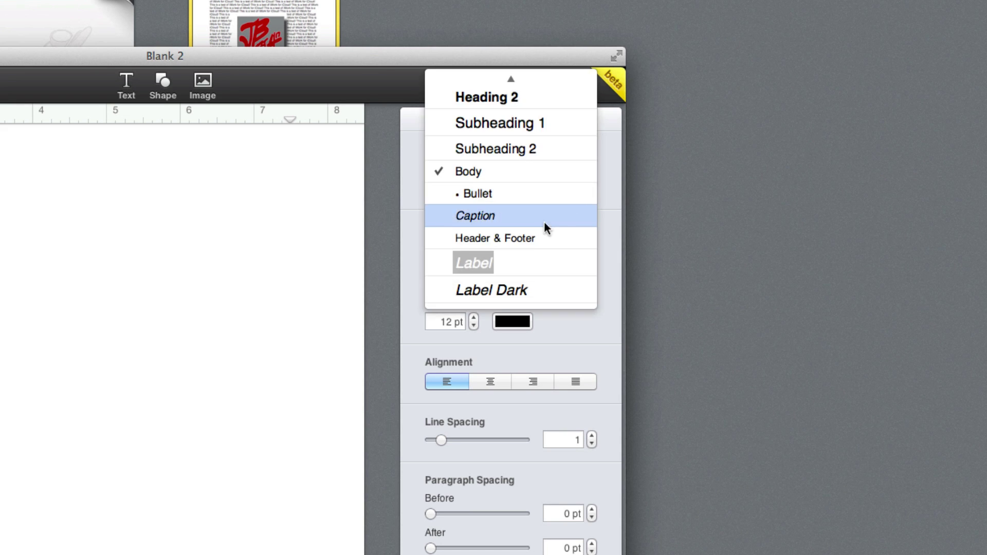
click(413, 332)
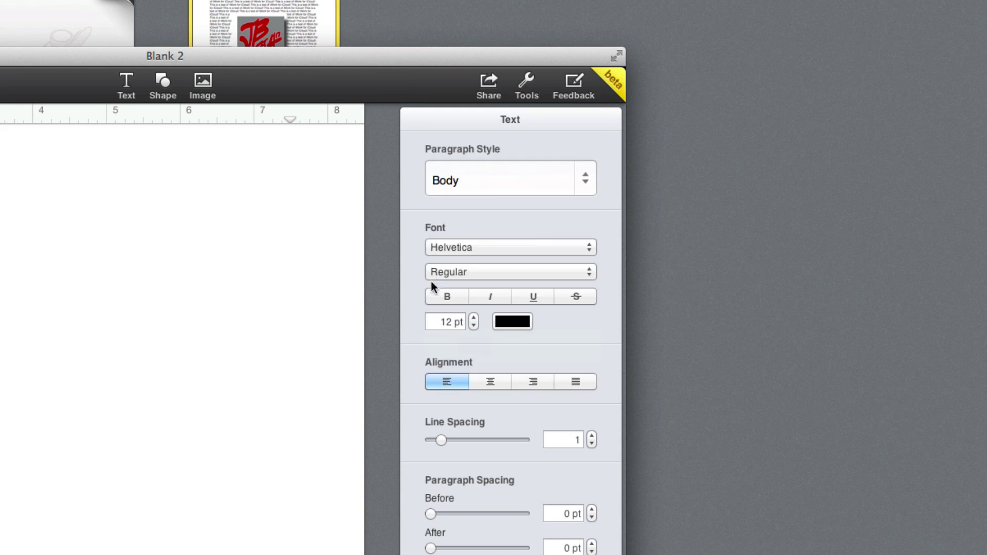
click(456, 247)
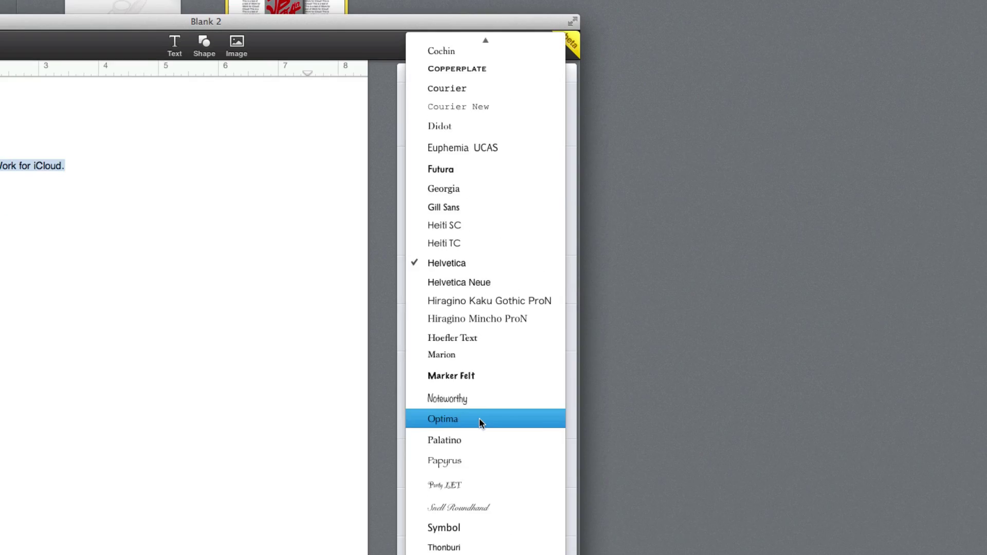
scroll(470, 288, up, 5)
scroll(469, 272, down, 5)
scroll(467, 329, up, 5)
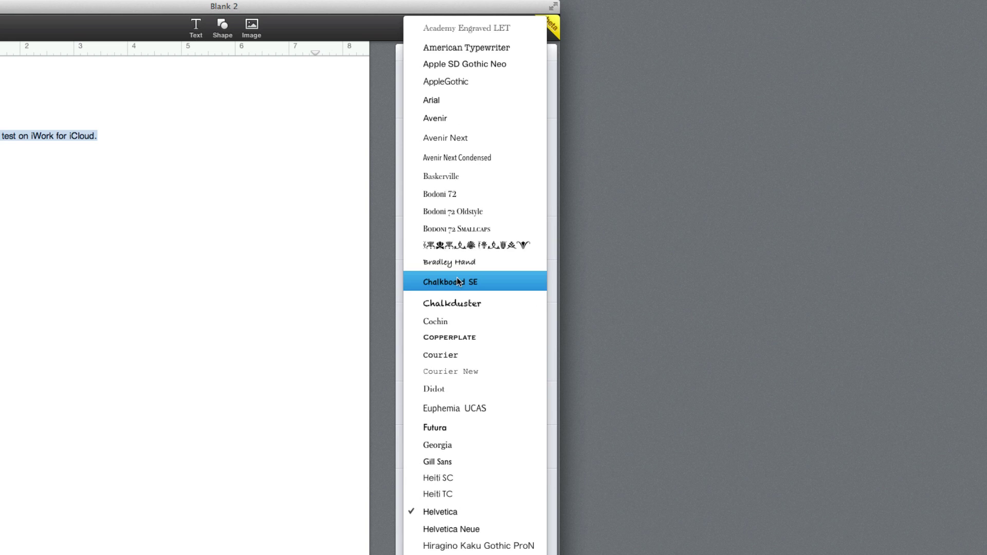
click(398, 295)
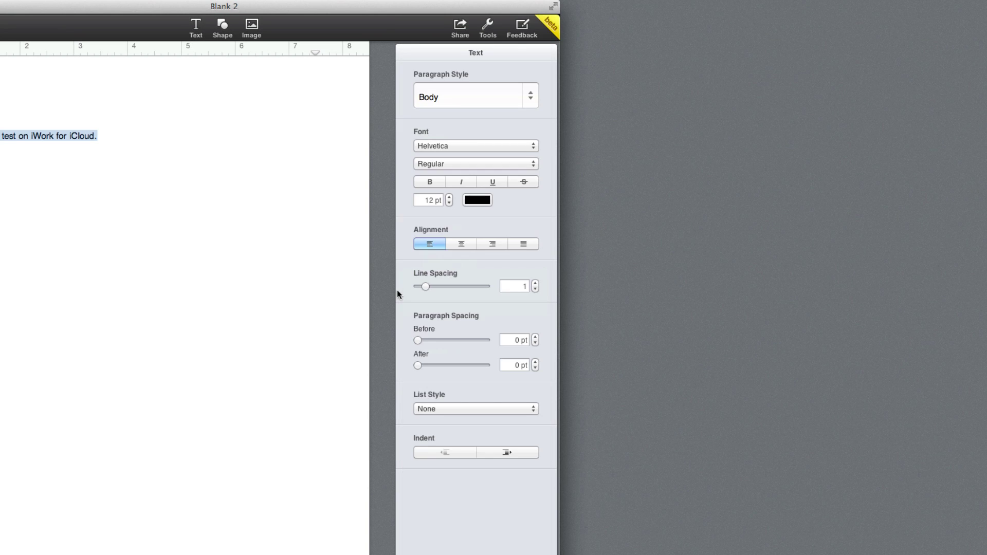
click(446, 164)
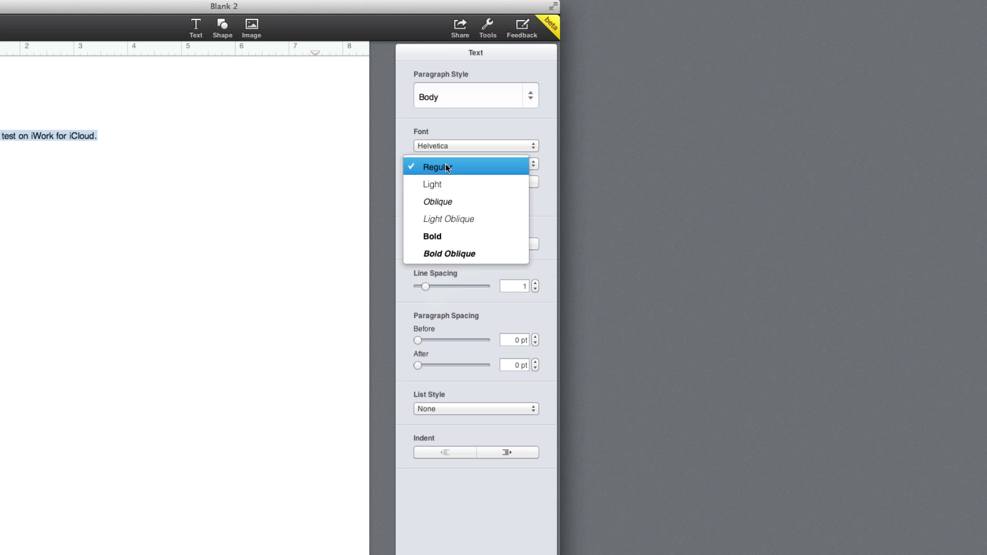
click(457, 123)
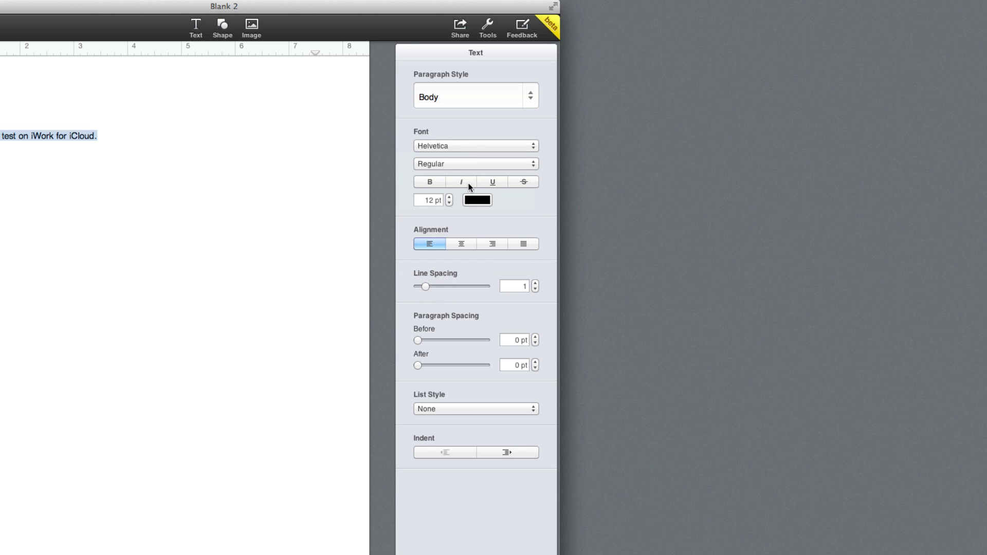
click(427, 200)
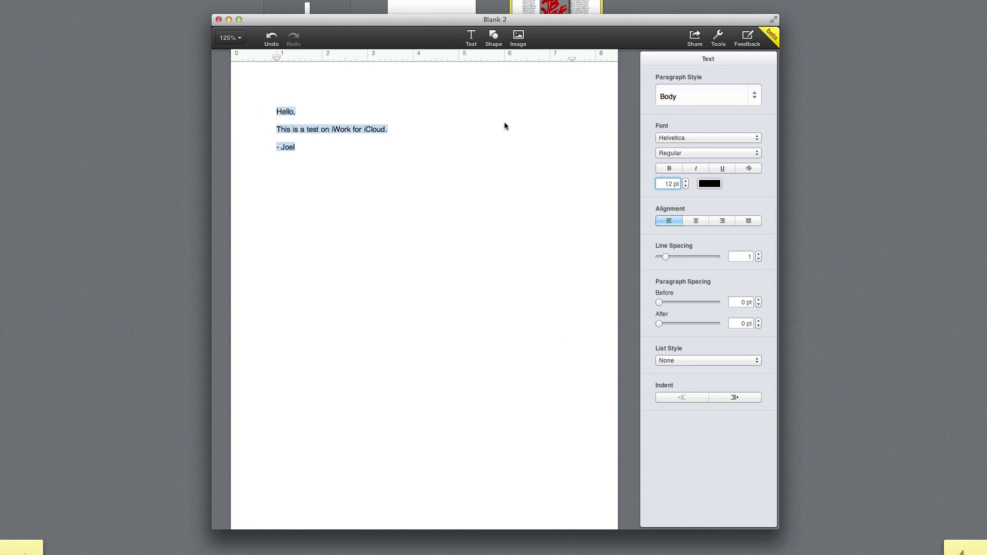
Step: Add a trial text box and move it higher on the page
click(505, 126)
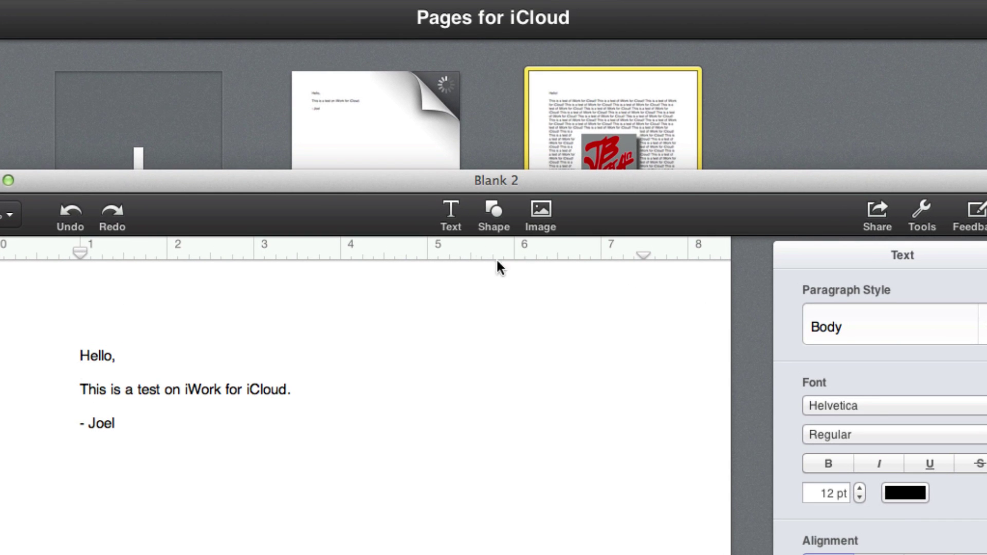
click(456, 208)
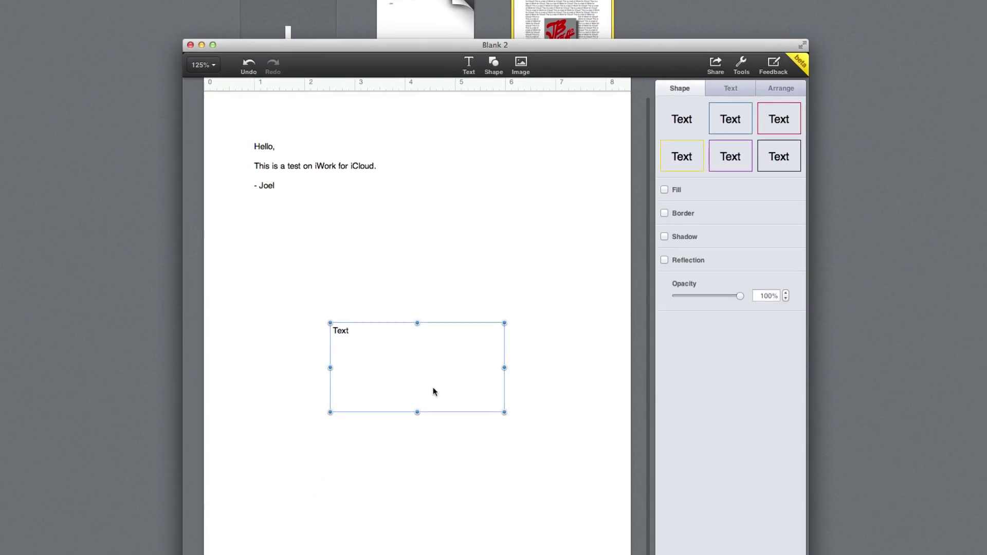
drag(432, 390, 434, 249)
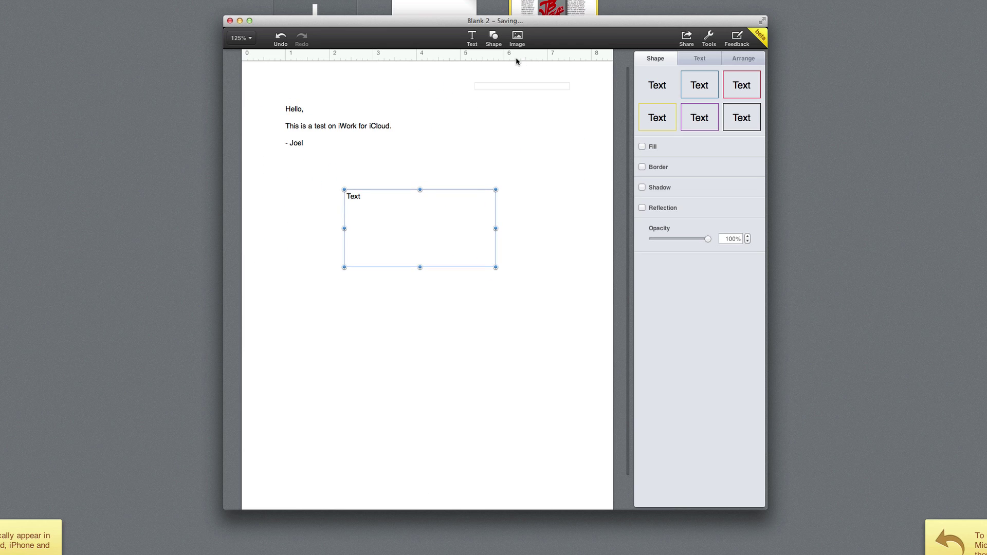
Step: Delete the trial text box and bring up the image upload prompt
click(497, 40)
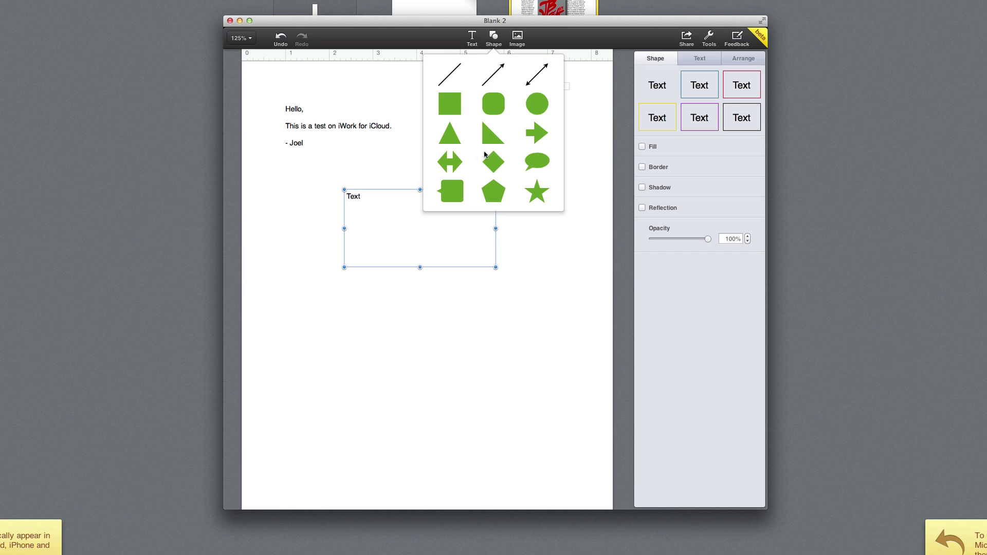
click(521, 41)
right_click(469, 217)
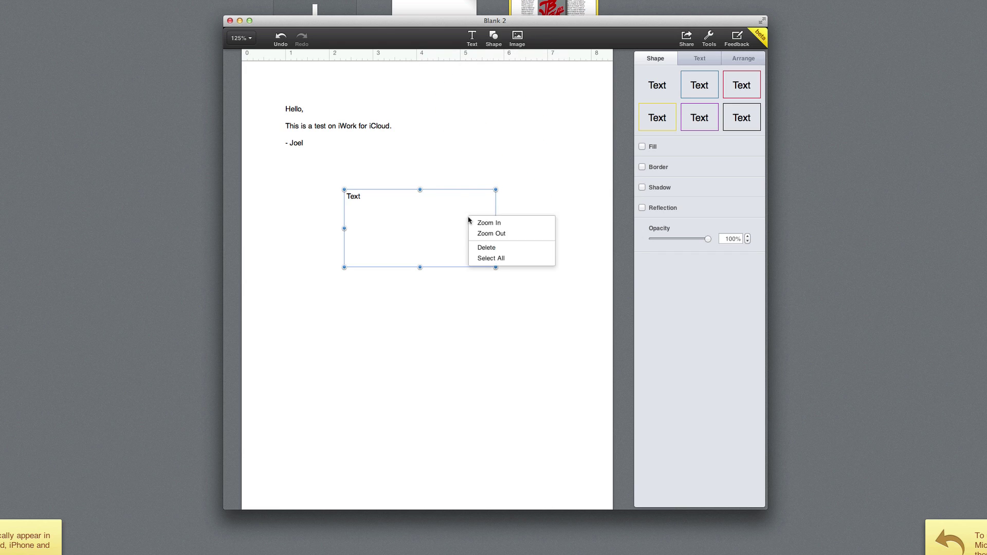
click(484, 249)
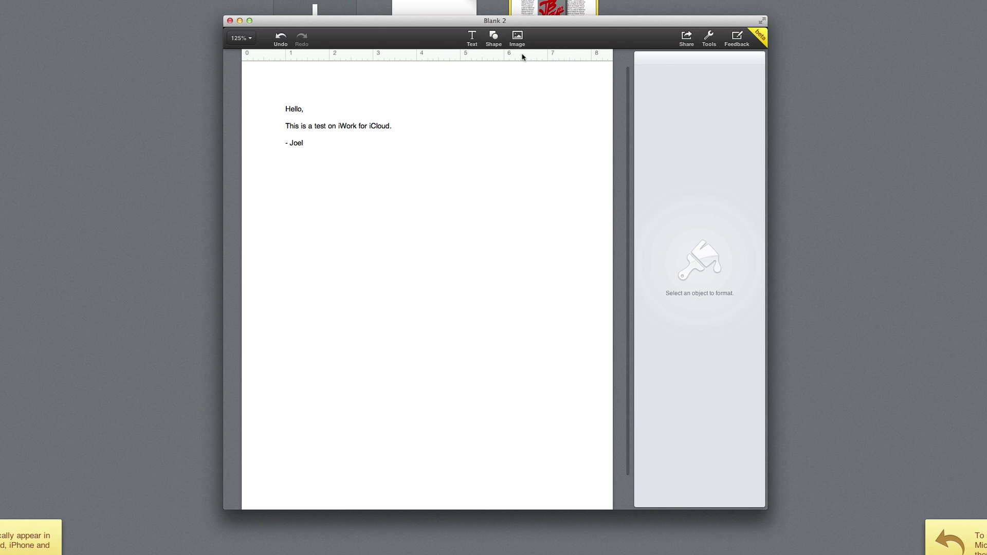
click(518, 40)
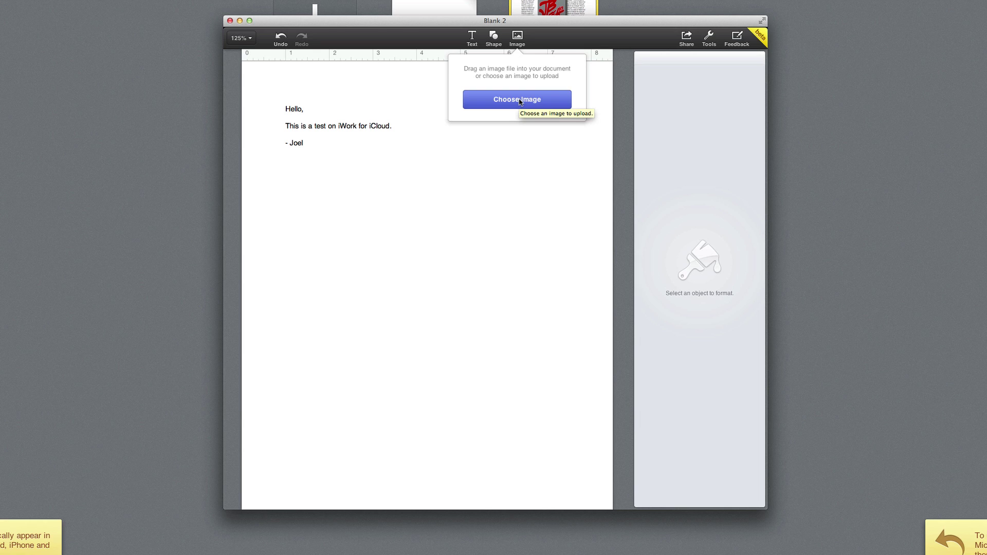
Step: Insert JBTech17 Logo.png, shrink it below the note, and select the test sentence line
click(509, 200)
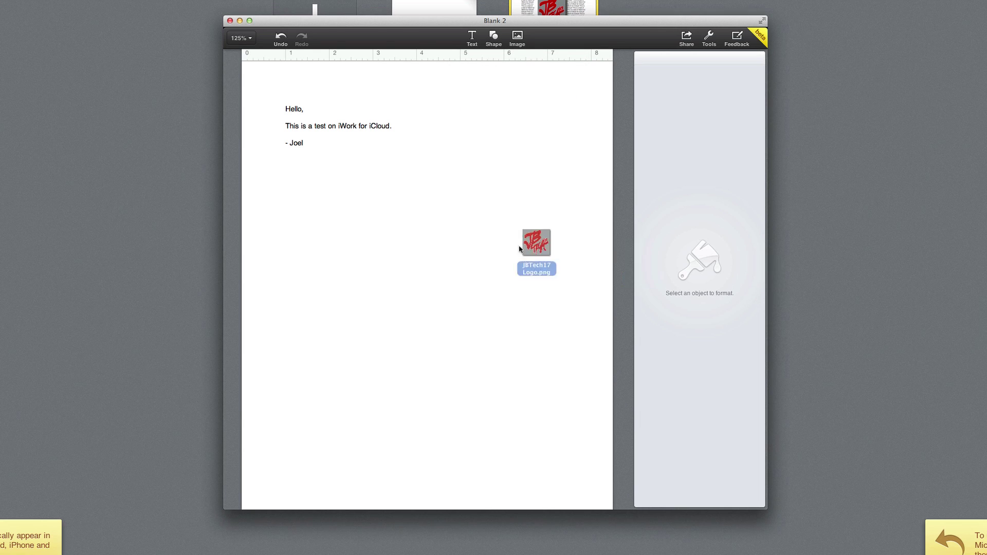
drag(533, 243, 418, 242)
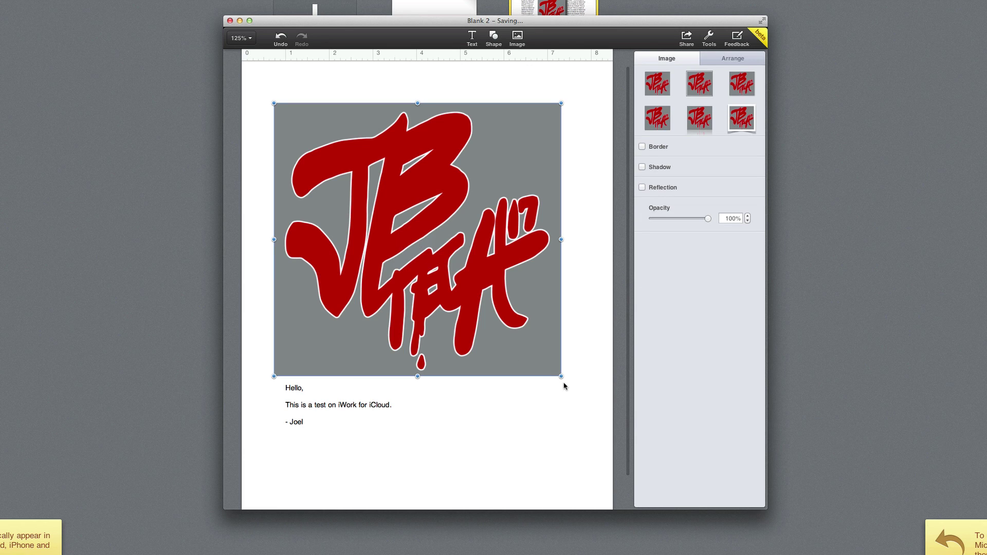
drag(563, 379, 419, 238)
drag(371, 184, 444, 215)
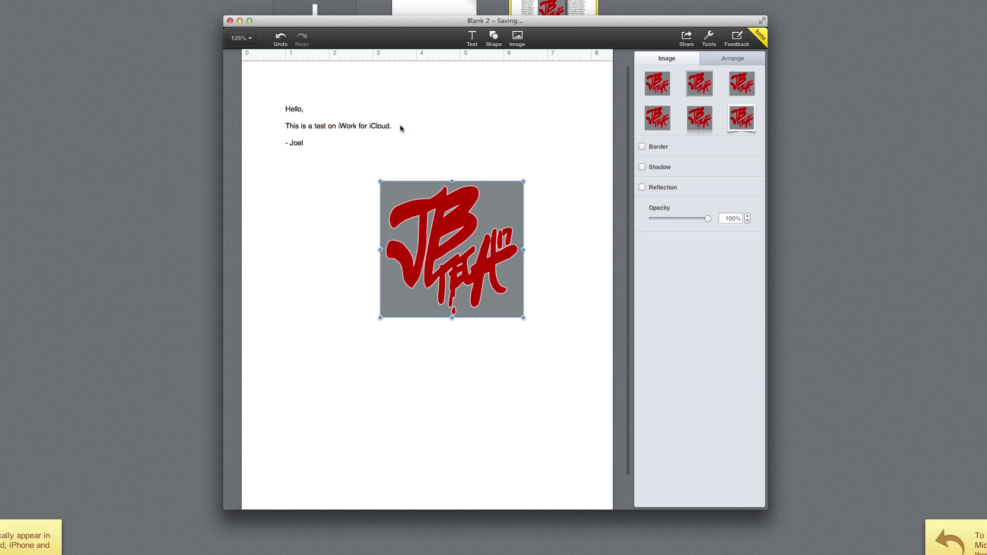
drag(399, 128, 272, 129)
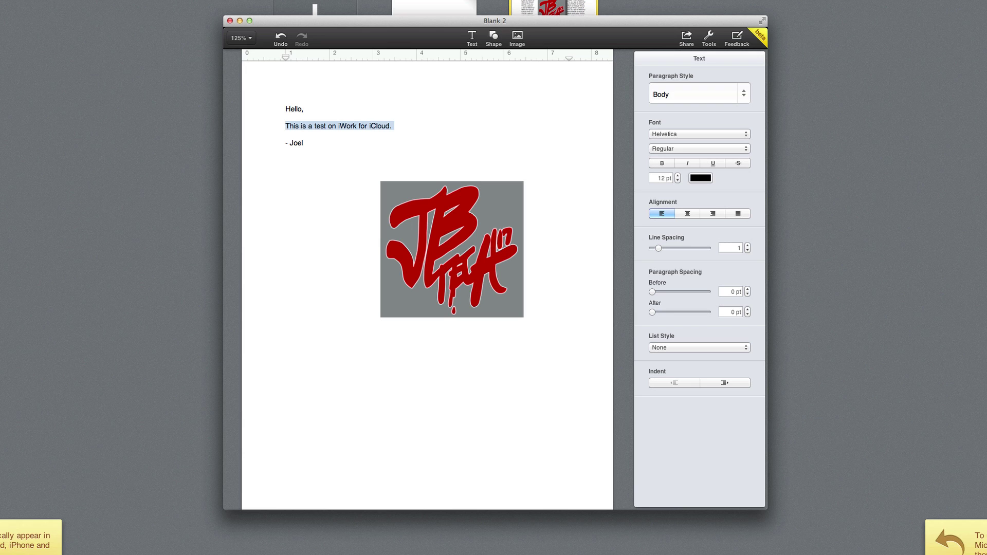
Step: Paste the test sentence three more times and move the logo into the repeated lines
key(ctrl+c)
key(Right)
key(Return)
key(ctrl+v)
key(Return)
key(ctrl+v)
key(Return)
key(ctrl+v)
key(Return)
key(ctrl+v)
key(Return)
key(ctrl+v)
key(Return)
key(ctrl+v)
key(Return)
key(ctrl+v)
key(Return)
key(ctrl+v)
key(Return)
key(ctrl+v)
key(Return)
key(ctrl+v)
key(Return)
key(ctrl+v)
key(Return)
key(ctrl+v)
key(Return)
key(ctrl+v)
key(Return)
key(ctrl+v)
key(Return)
key(ctrl+v)
key(Return)
key(ctrl+v)
key(Return)
key(ctrl+v)
key(Return)
key(ctrl+v)
key(Return)
key(ctrl+v)
key(Return)
key(ctrl+v)
key(Return)
key(ctrl+v)
key(Return)
key(ctrl+v)
key(Return)
key(ctrl+v)
key(Return)
key(ctrl+v)
key(Return)
key(ctrl+v)
key(Return)
key(ctrl+v)
key(Return)
key(ctrl+v)
key(Return)
key(ctrl+v)
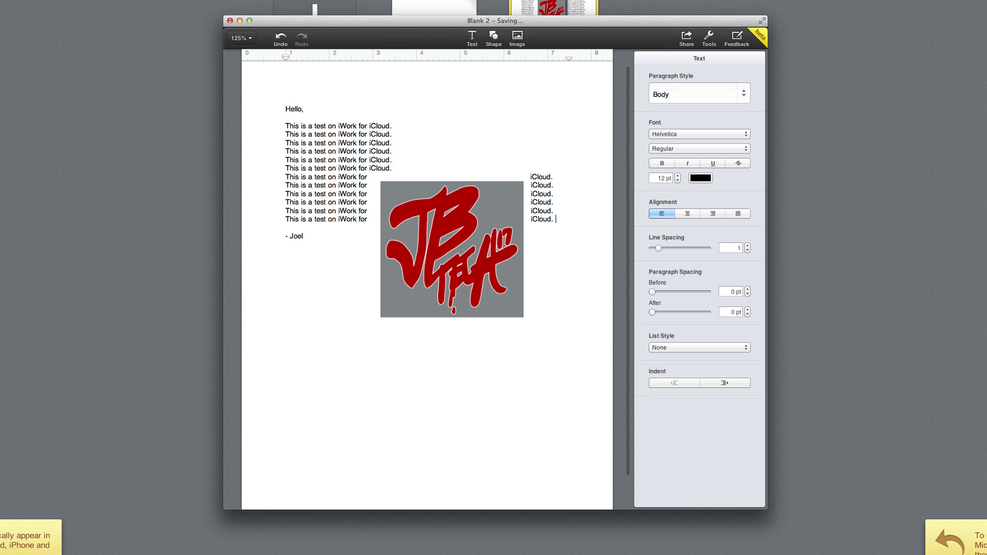
key(Return)
key(ctrl+v)
key(Return)
key(ctrl+v)
key(Return)
key(ctrl+v)
key(Return)
key(ctrl+v)
key(Return)
key(ctrl+v)
key(Return)
key(ctrl+v)
key(Return)
key(ctrl+v)
key(Return)
key(ctrl+v)
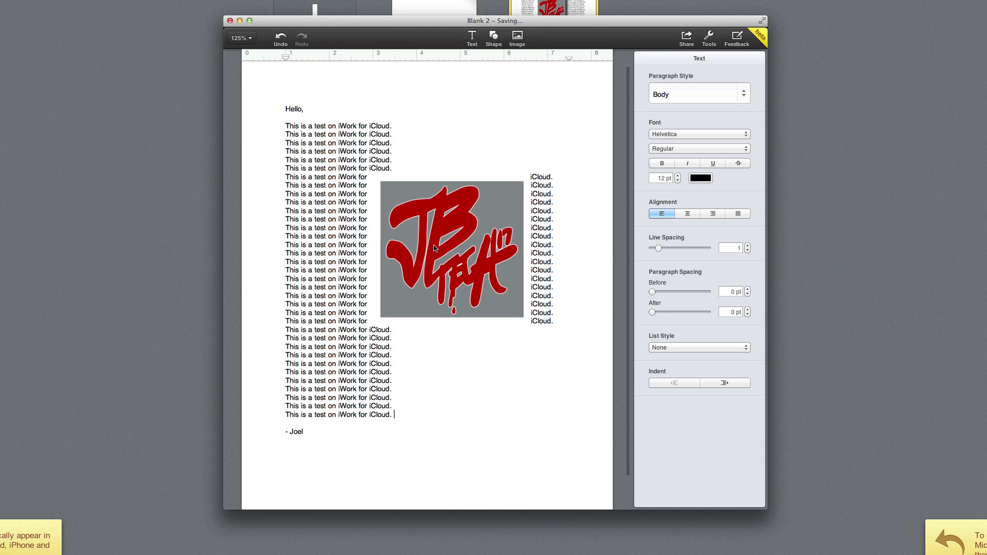
drag(417, 248, 388, 266)
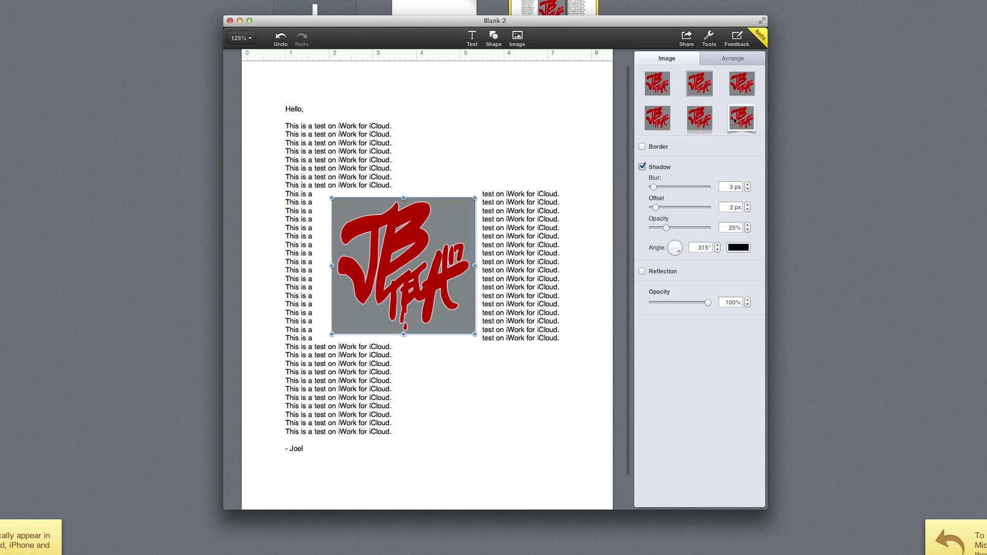
Step: Give the logo a 50% reflection and a 2 px black border, with shadow off
click(706, 125)
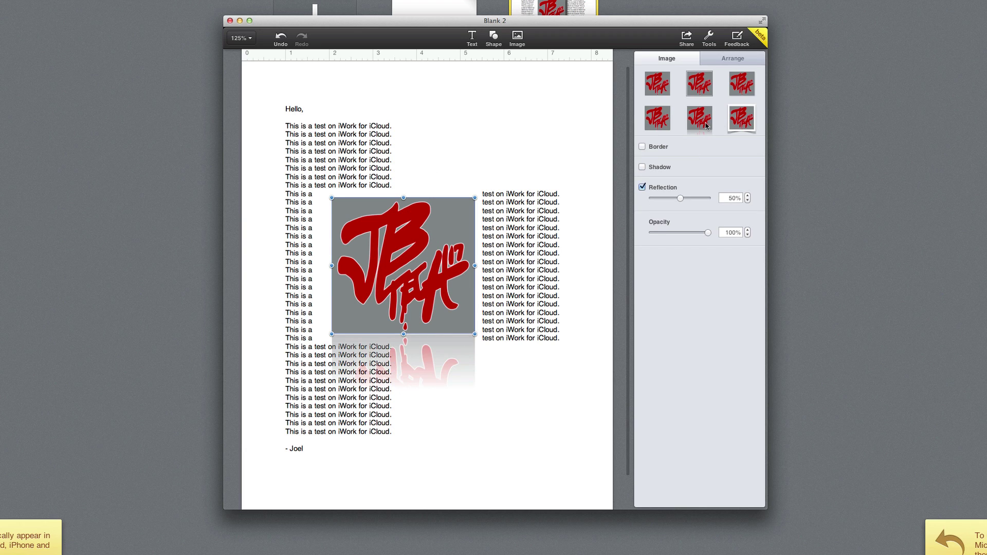
drag(426, 273, 446, 299)
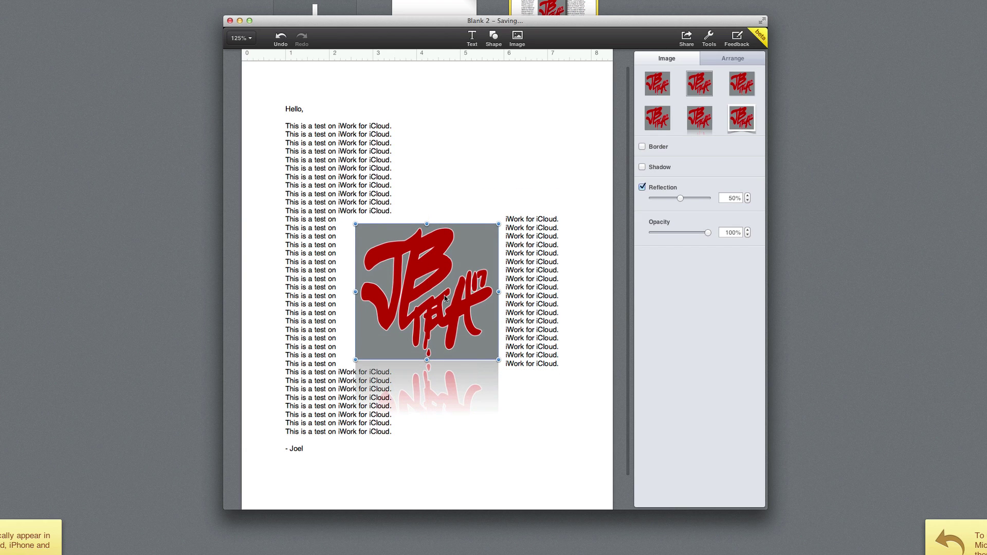
click(643, 147)
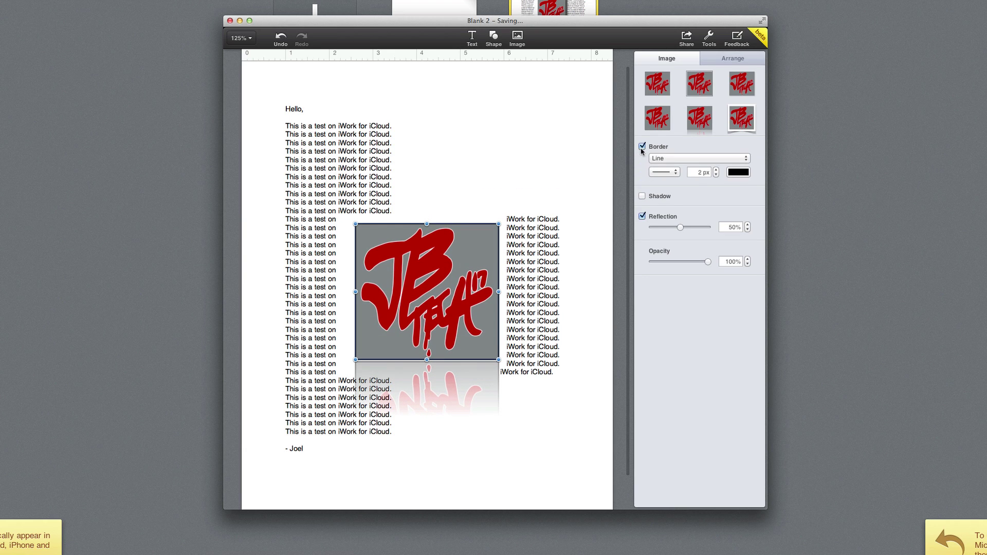
click(660, 198)
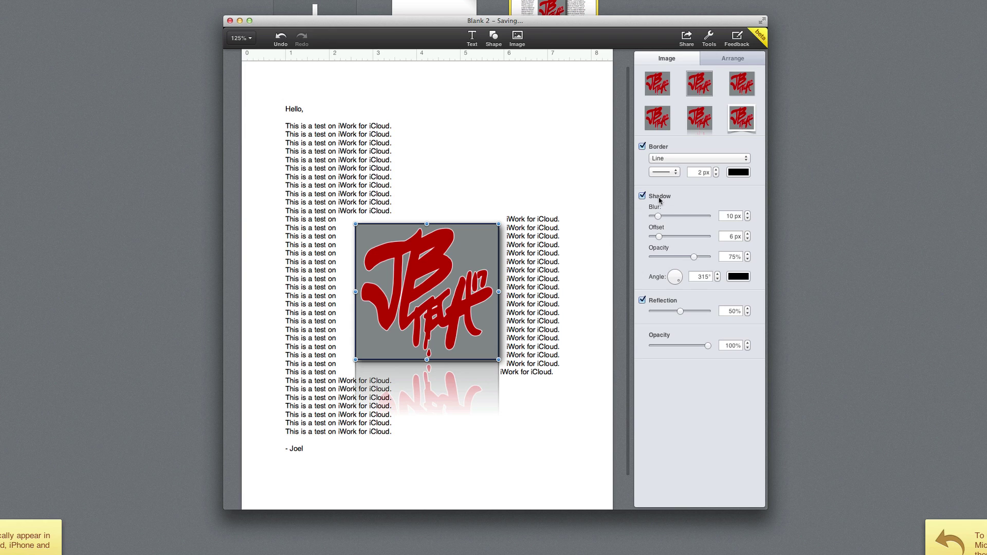
click(659, 200)
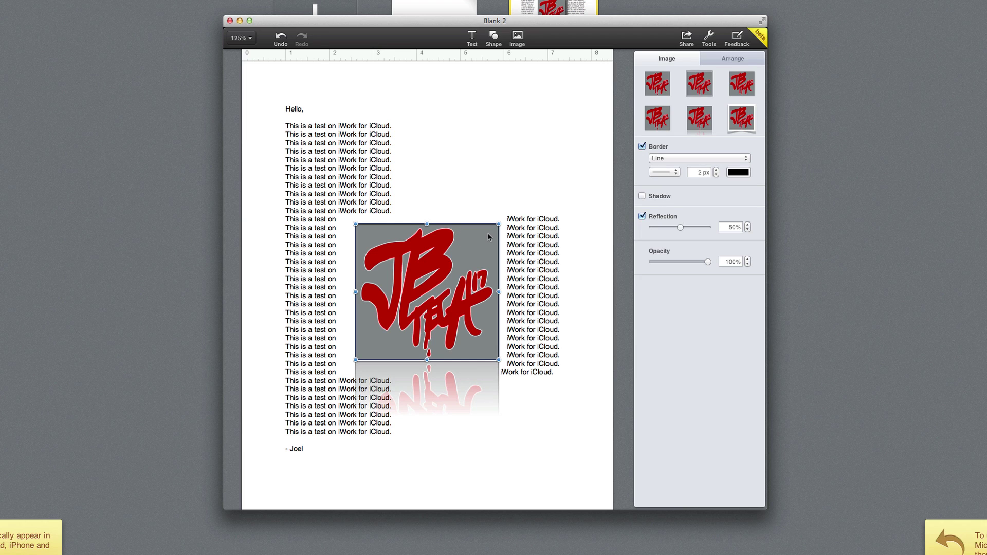
click(727, 60)
Step: Shift the bordered logo up and left within the wrapping text, then open Tools
click(679, 62)
drag(439, 260, 405, 251)
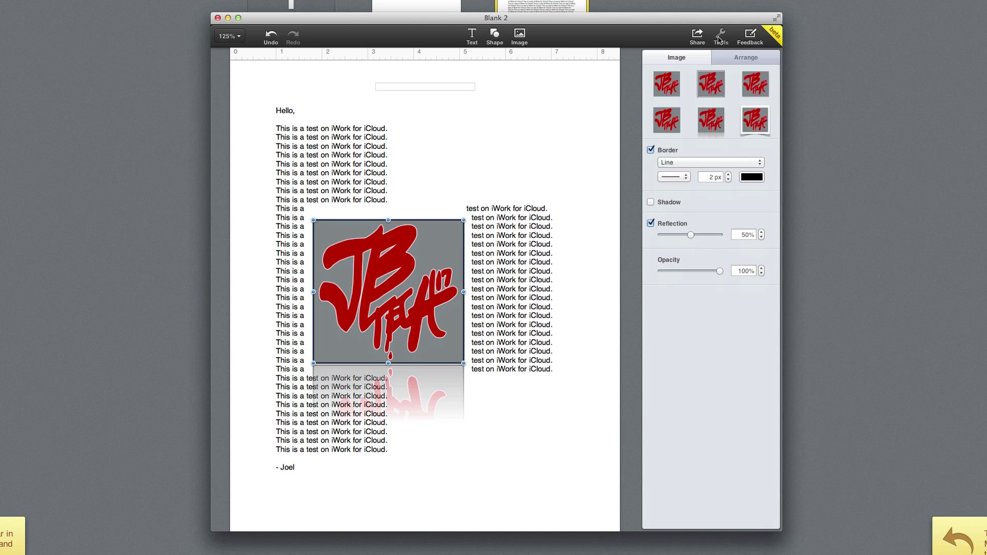
click(721, 36)
mouse_move(728, 91)
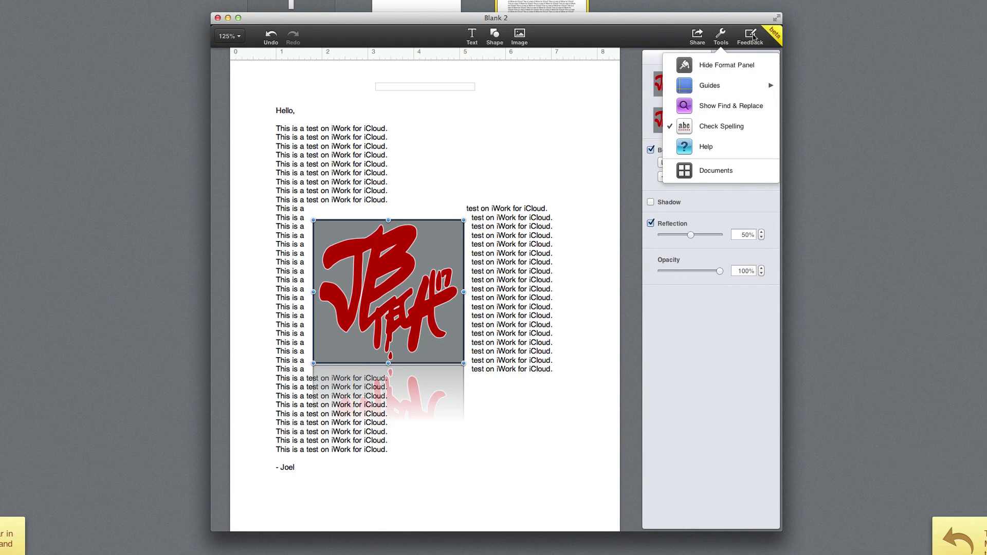
click(650, 34)
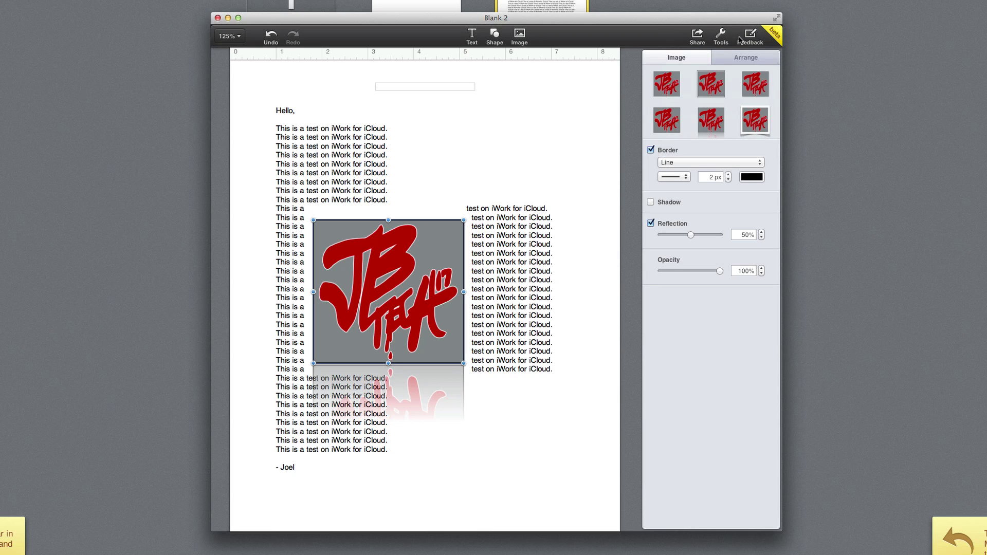
click(698, 37)
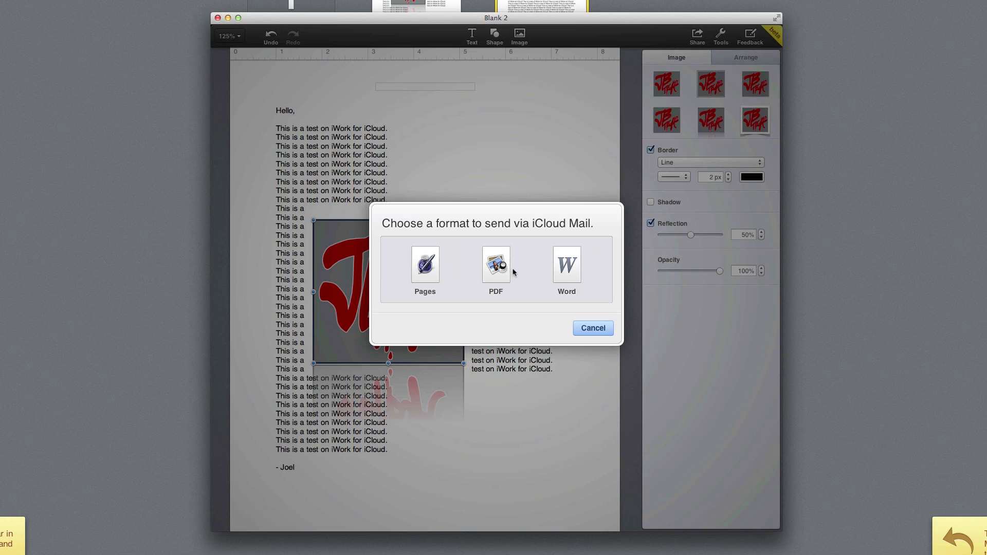
click(593, 328)
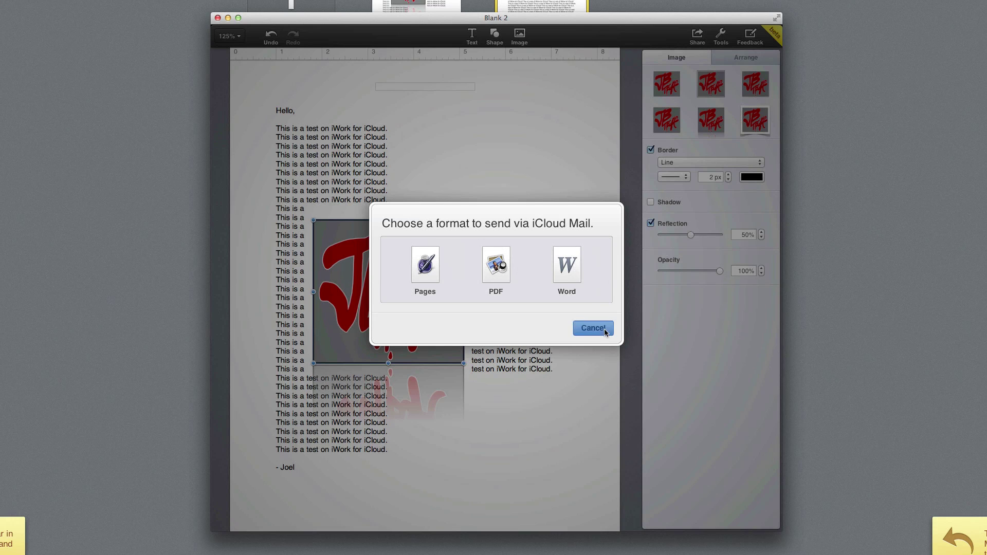
drag(436, 298, 436, 246)
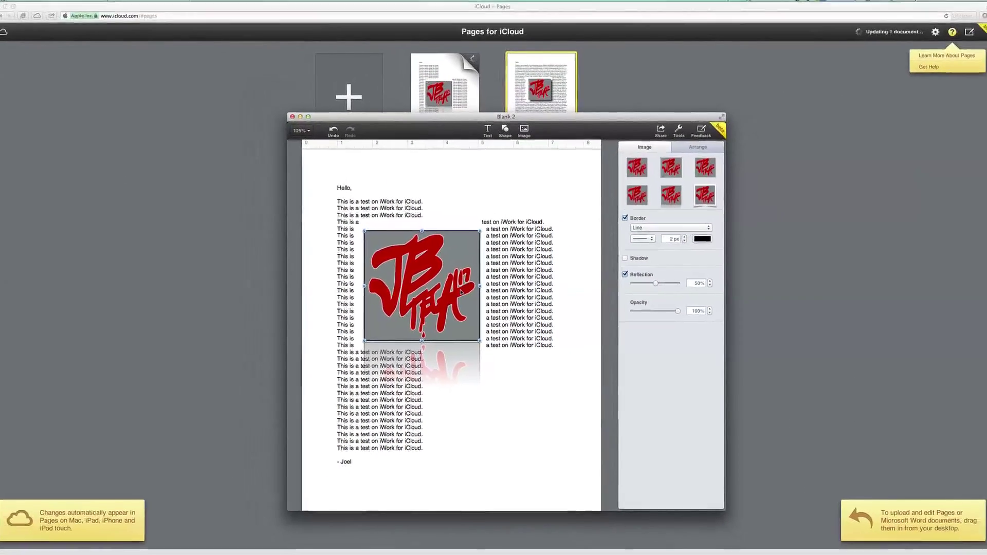
Step: Drag the logo slightly lower within the wrapping test lines
drag(461, 292, 458, 319)
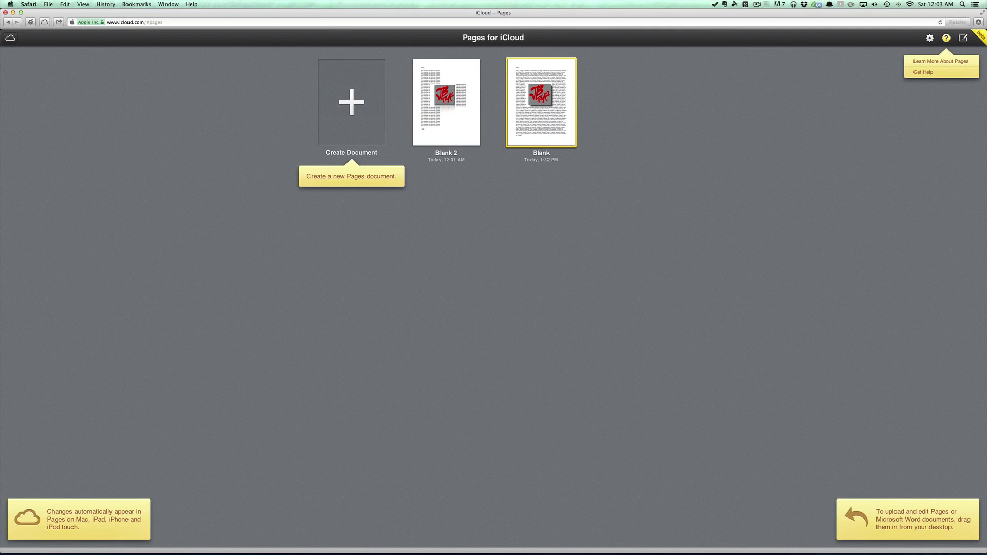
Step: Upload the Word file 'Test for iWork in iCloud' by dragging it in, then select its thumbnail
drag(986, 288, 667, 147)
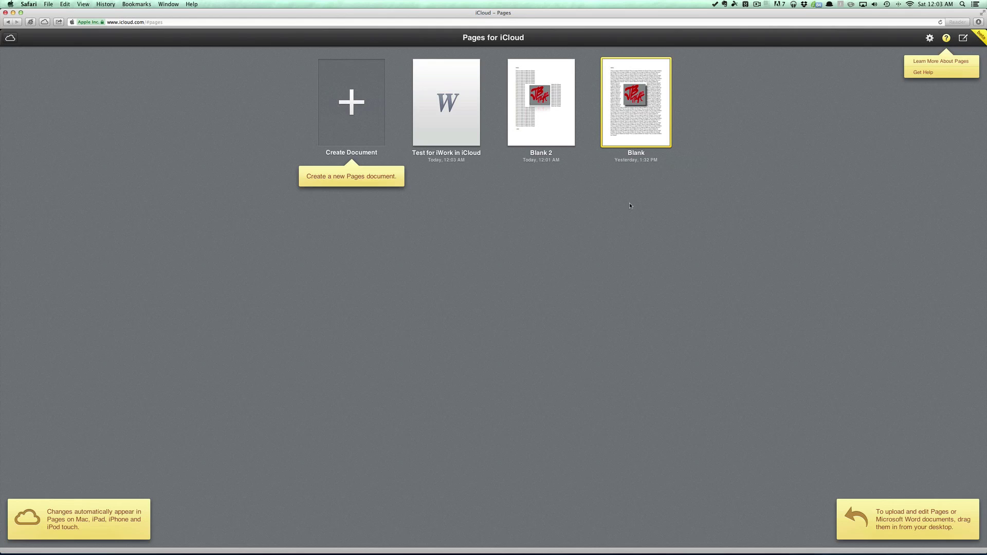
click(435, 134)
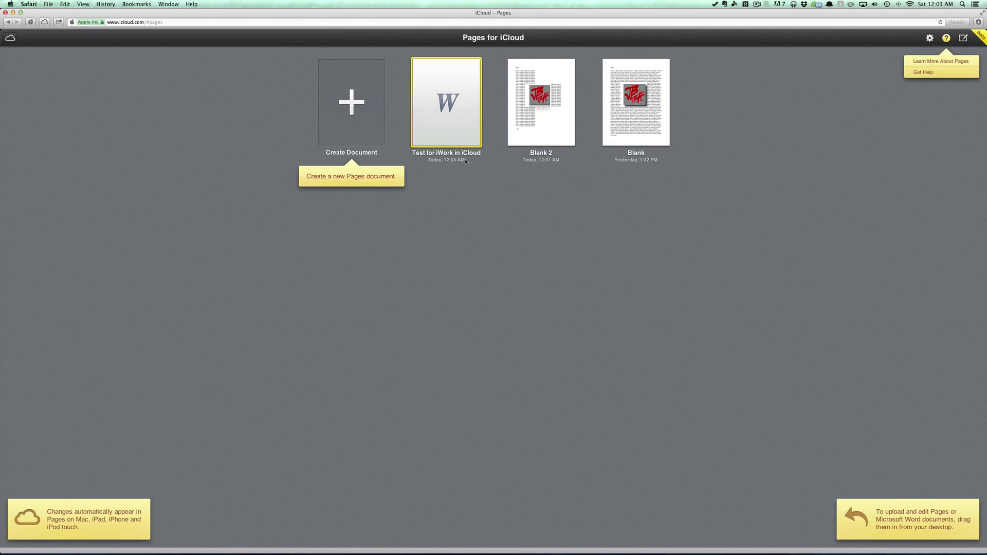
Step: Open 'Test for iWork in iCloud' to review its text, then close it back to the document list
double_click(455, 132)
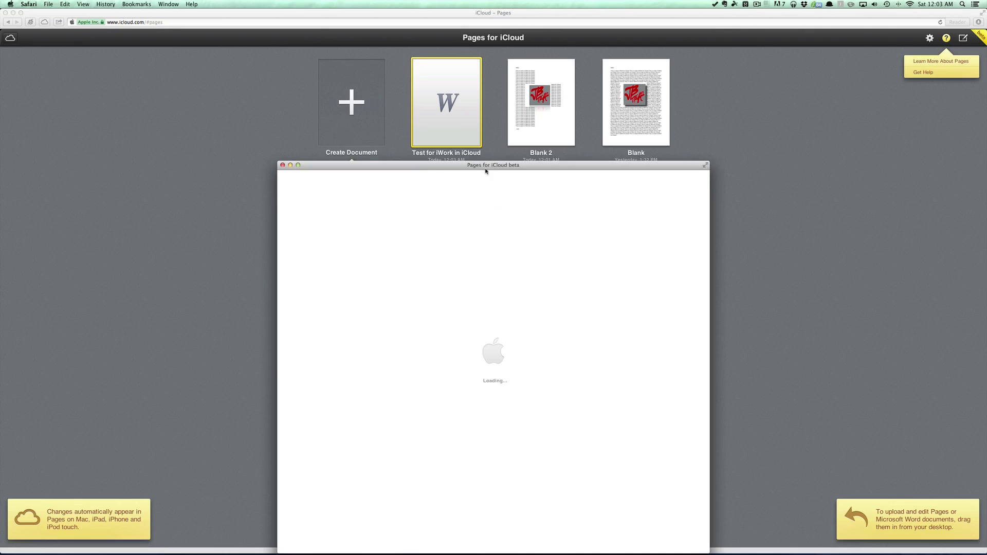
drag(486, 171, 495, 112)
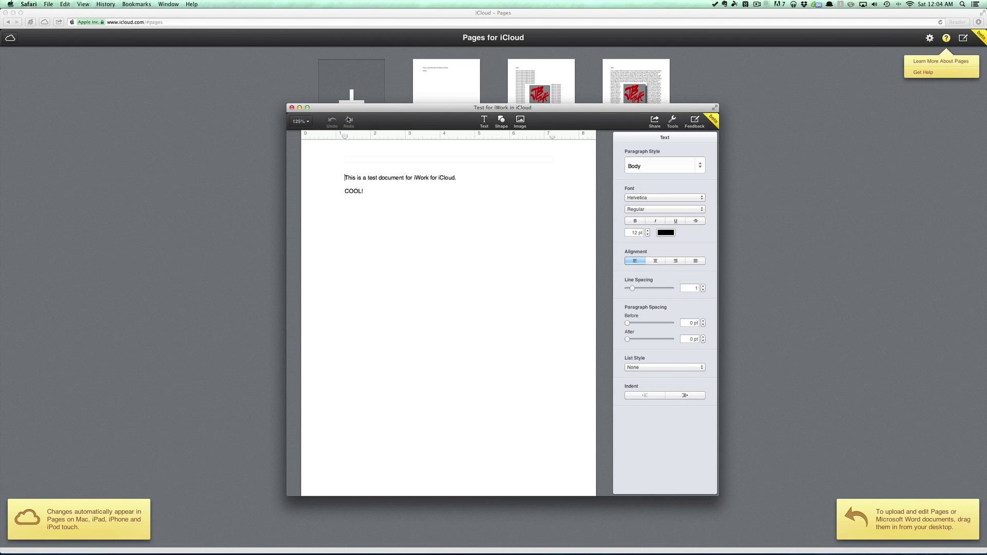
click(292, 108)
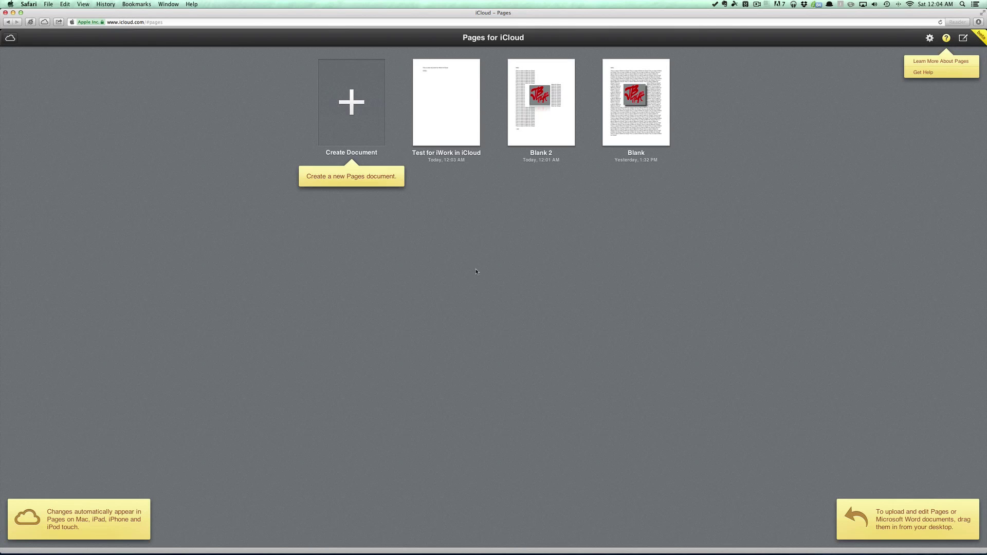
Step: Go back to the iCloud home screen via the cloud icon at the top left
click(11, 38)
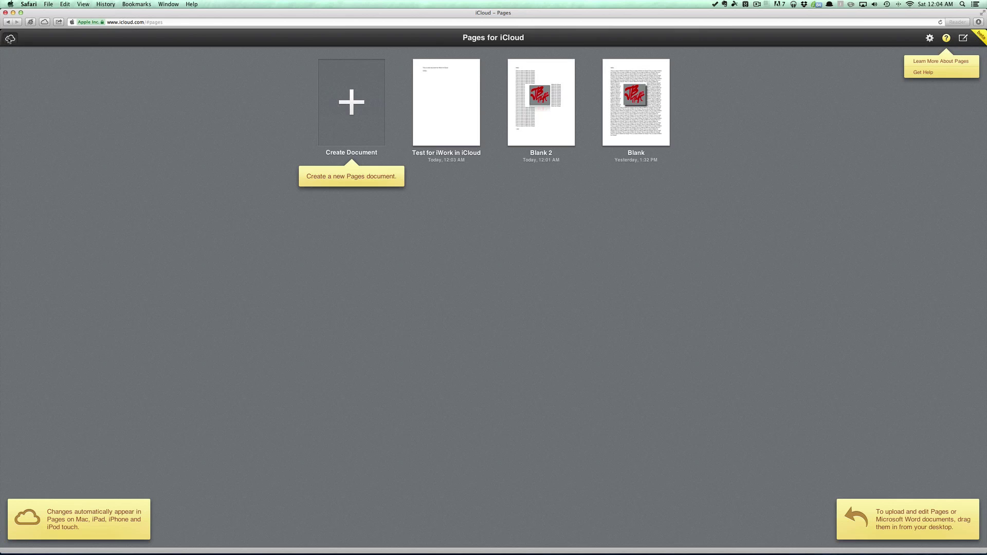